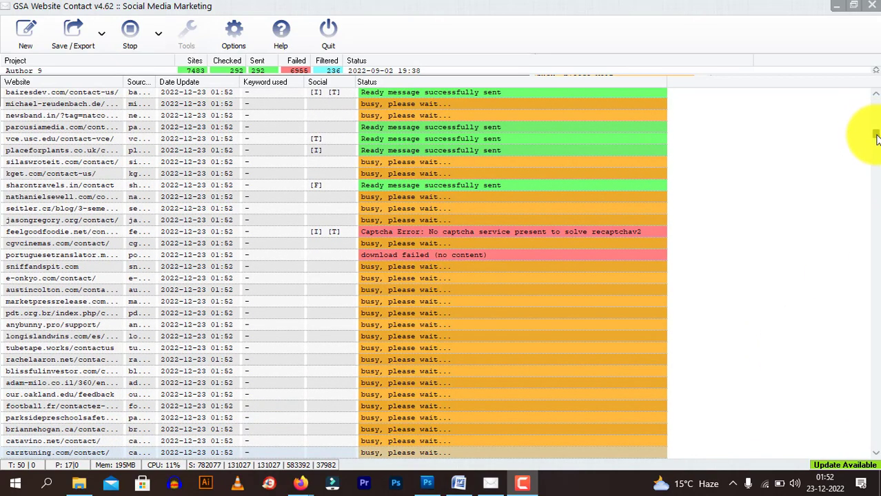
# - Switch to Firefox and search Google for "what is my ip" in a new tab to check the public IP address
pyautogui.moveTo(871, 131); pyautogui.dragTo(867, 102)
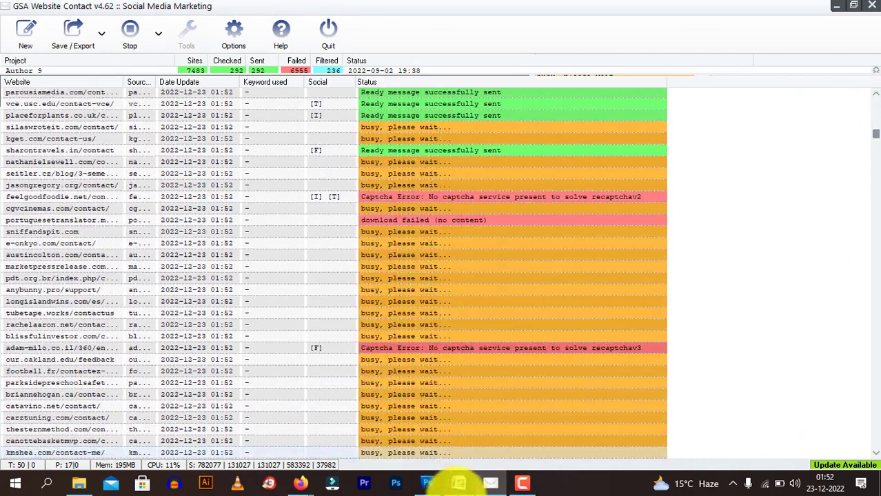
pyautogui.click(459, 483)
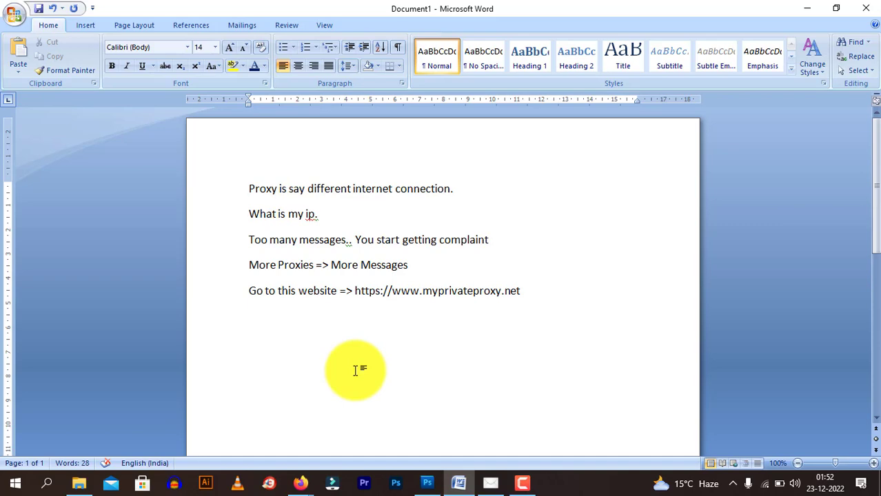
pyautogui.click(300, 483)
pyautogui.click(257, 434)
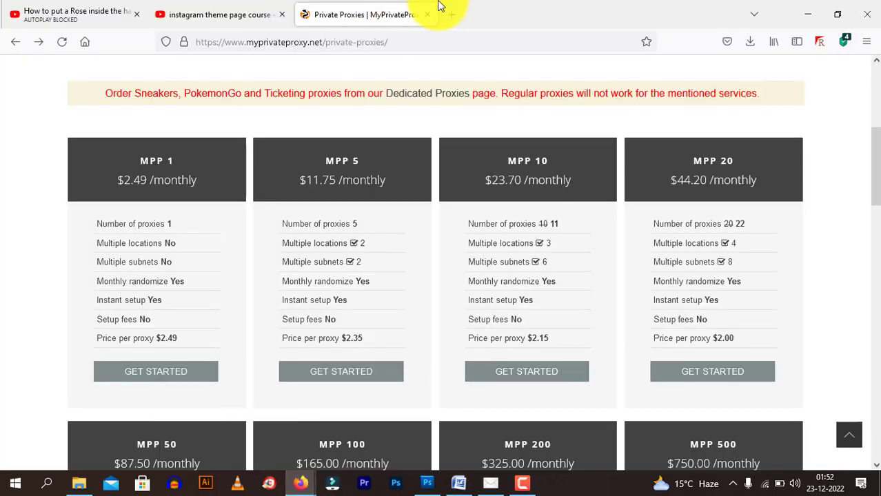
pyautogui.click(445, 9)
pyautogui.write('what is my ip')
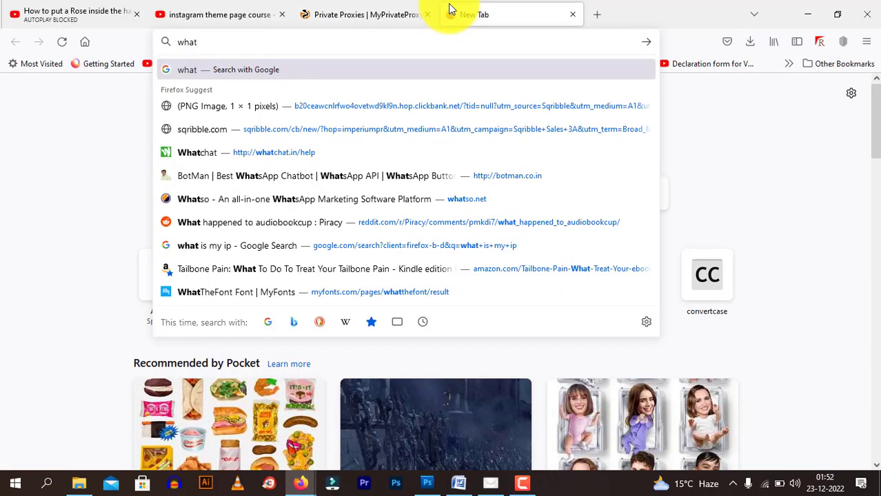
pyautogui.press('Return')
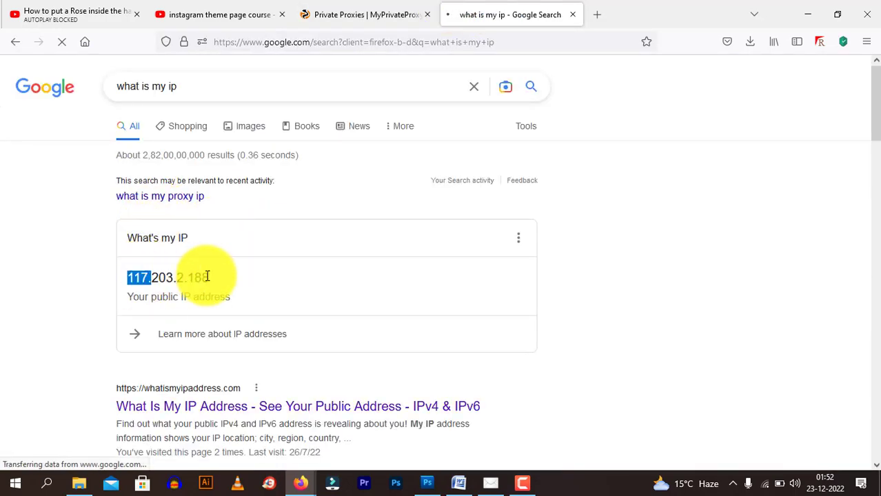
pyautogui.click(239, 278)
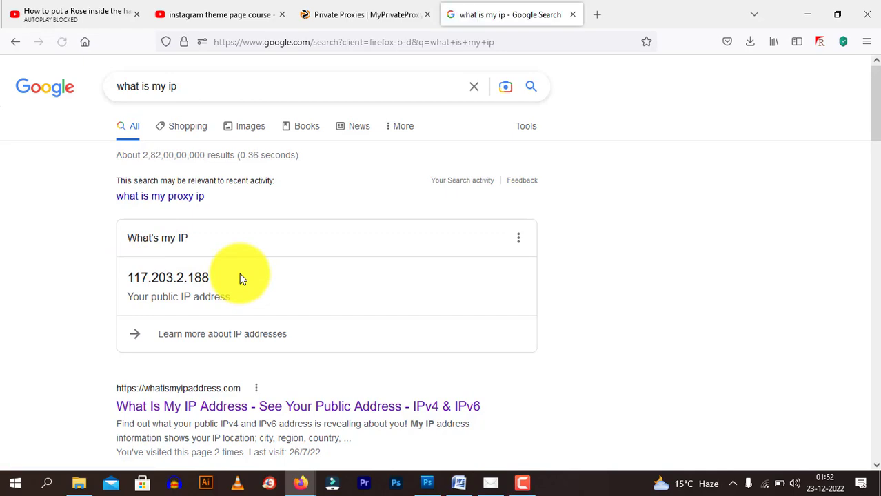
pyautogui.click(486, 485)
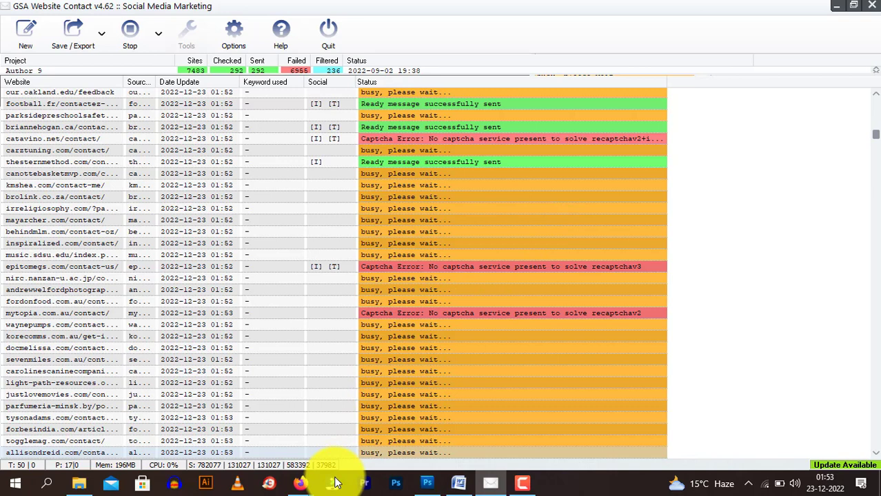
pyautogui.click(471, 484)
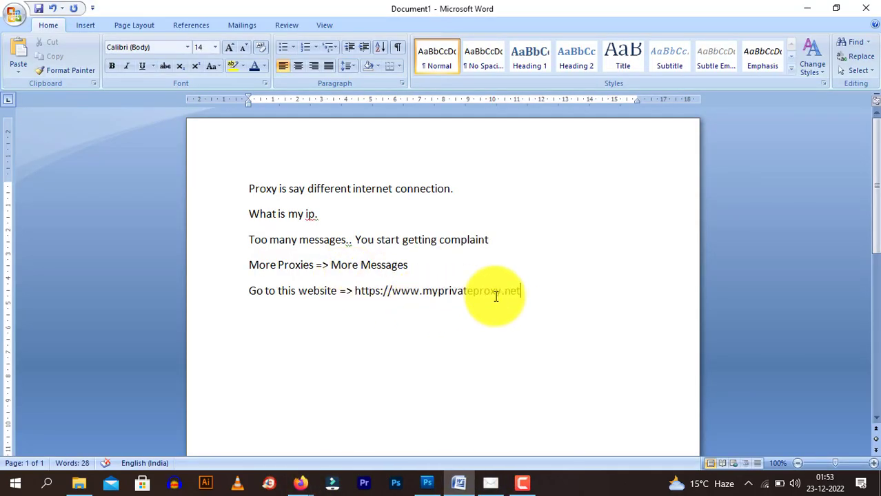
pyautogui.moveTo(529, 293); pyautogui.dragTo(361, 294)
pyautogui.hotkey('ctrl', 'c')
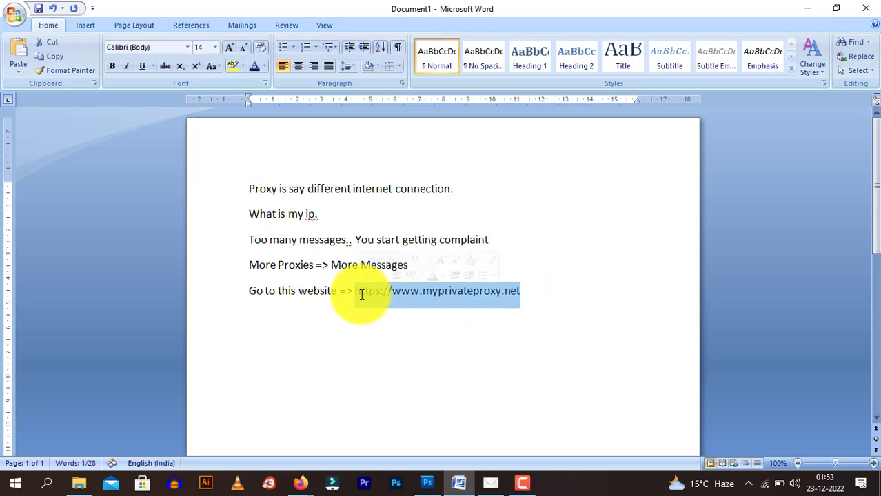
pyautogui.click(296, 479)
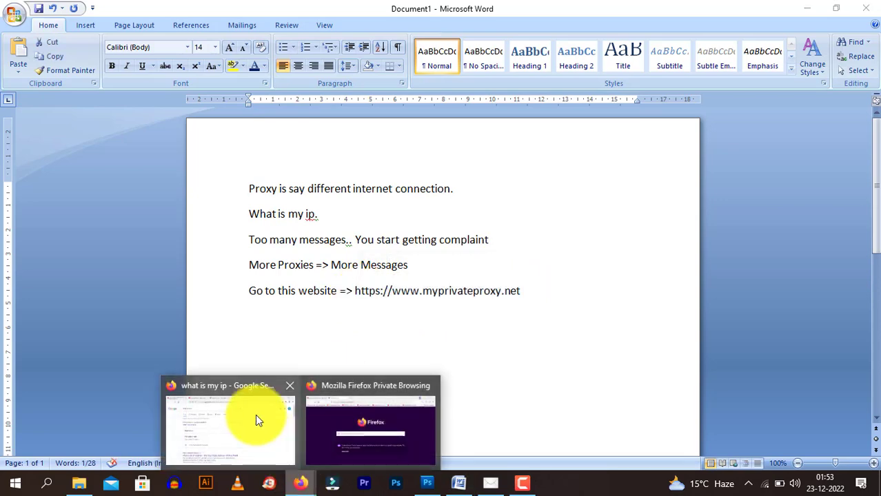
pyautogui.click(255, 414)
pyautogui.click(596, 13)
pyautogui.hotkey('ctrl', 'v')
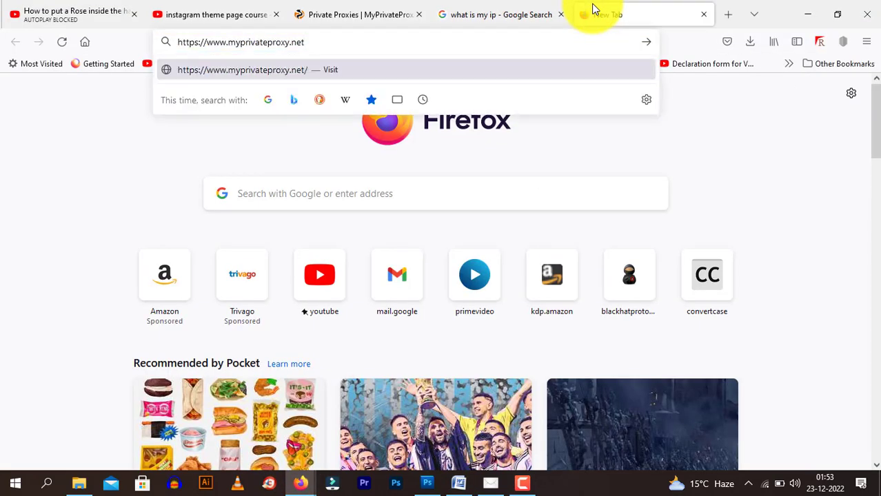
pyautogui.press('Return')
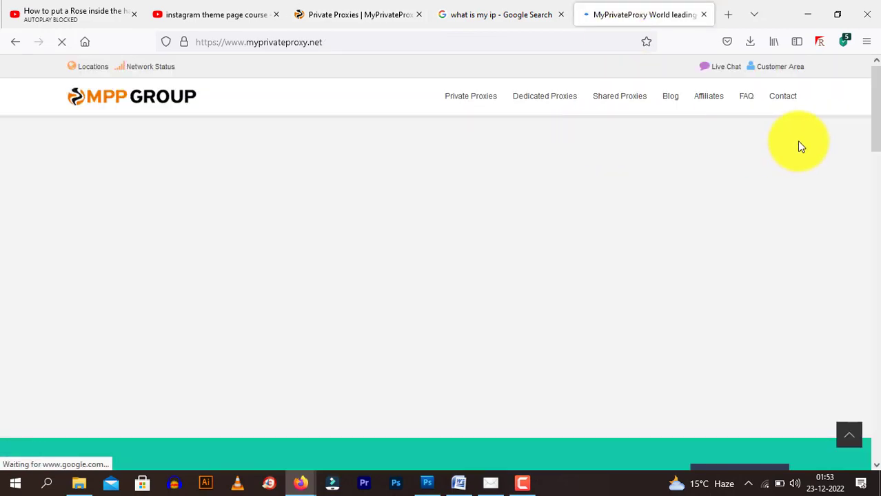
pyautogui.moveTo(874, 104); pyautogui.dragTo(869, 55)
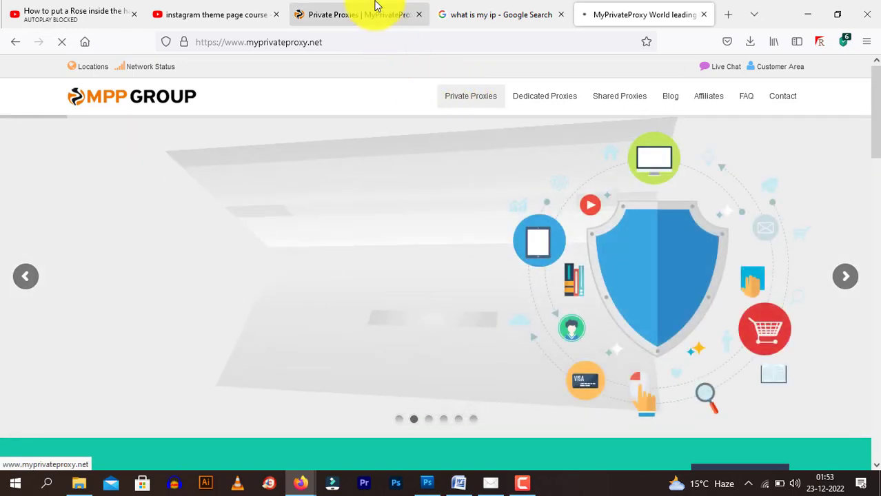
# - Examine the range of private proxy plans and their monthly prices on the already opened Private Proxies page
pyautogui.click(373, 9)
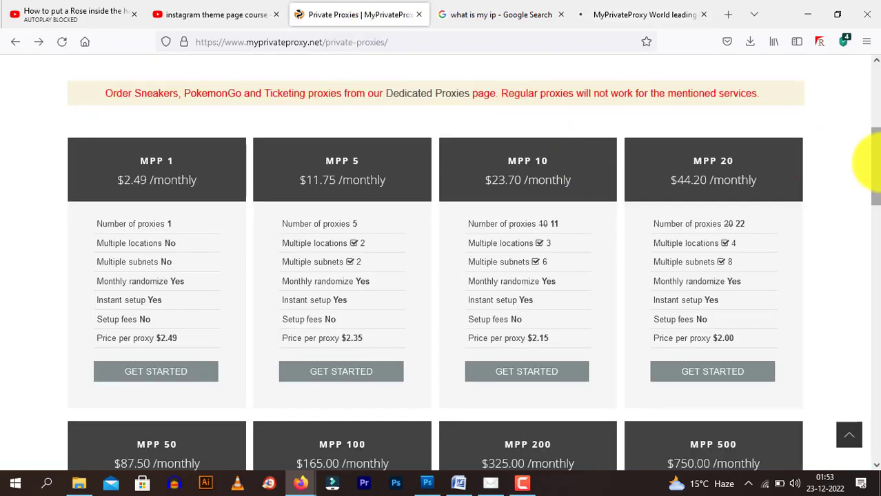
pyautogui.moveTo(871, 172)
pyautogui.mouseDown()
pyautogui.moveTo(866, 131)
pyautogui.moveTo(878, 163)
pyautogui.moveTo(868, 173)
pyautogui.mouseUp()
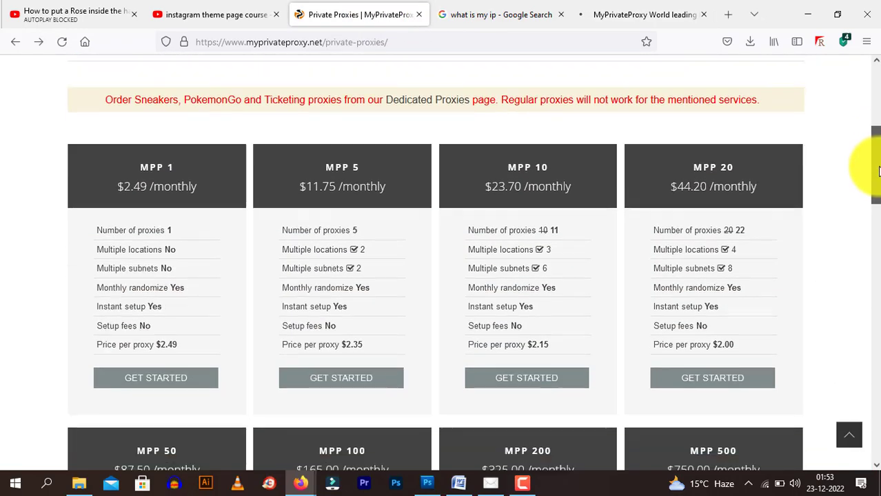
pyautogui.doubleClick(520, 143)
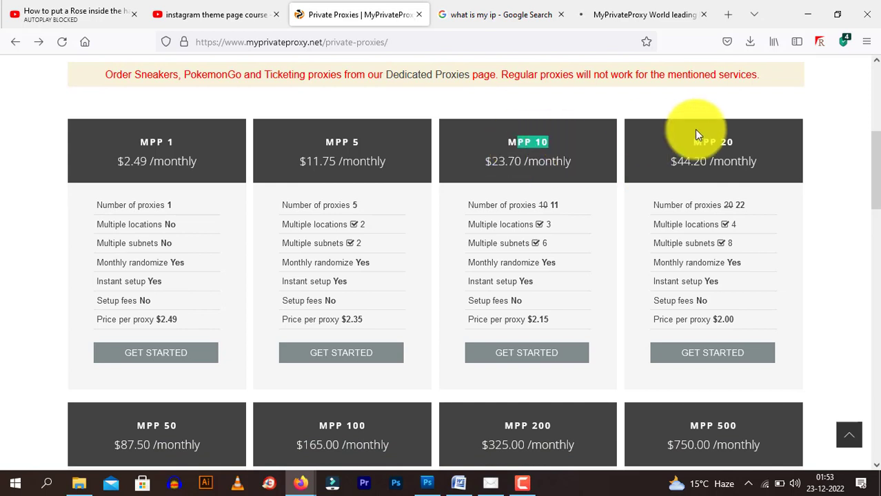
pyautogui.doubleClick(703, 142)
pyautogui.scroll(-1, 870, 152)
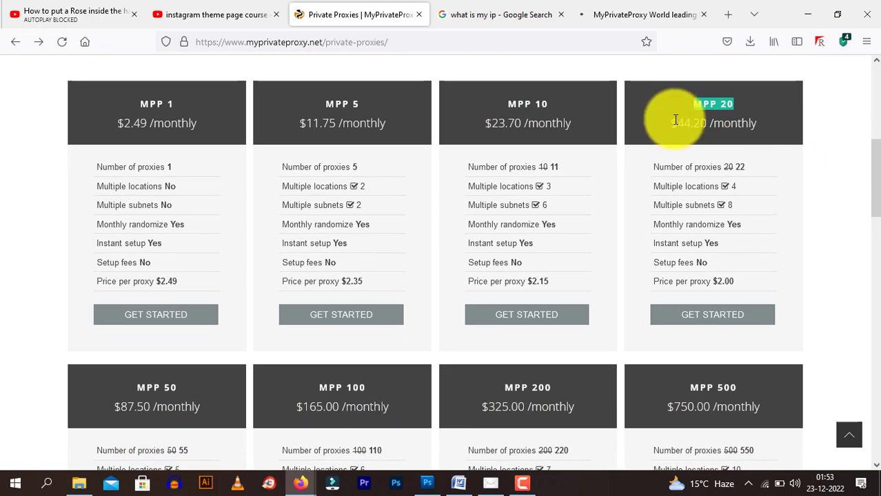
pyautogui.moveTo(670, 123); pyautogui.dragTo(706, 123)
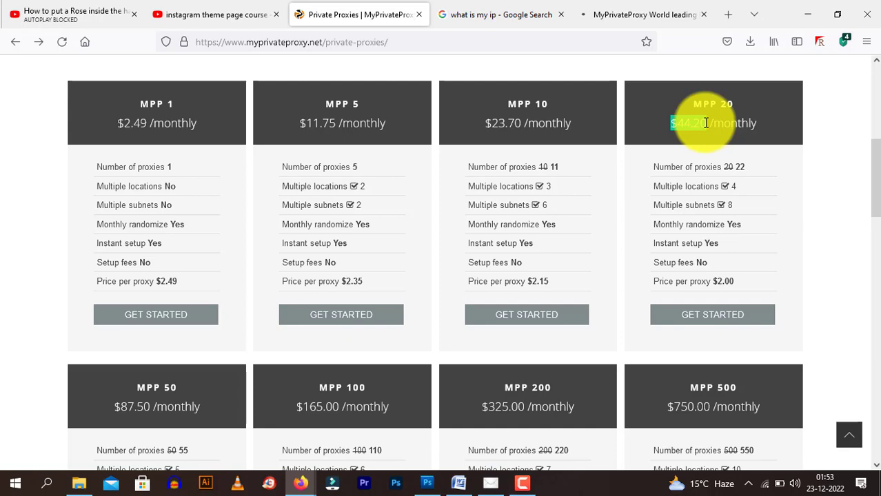
pyautogui.click(322, 395)
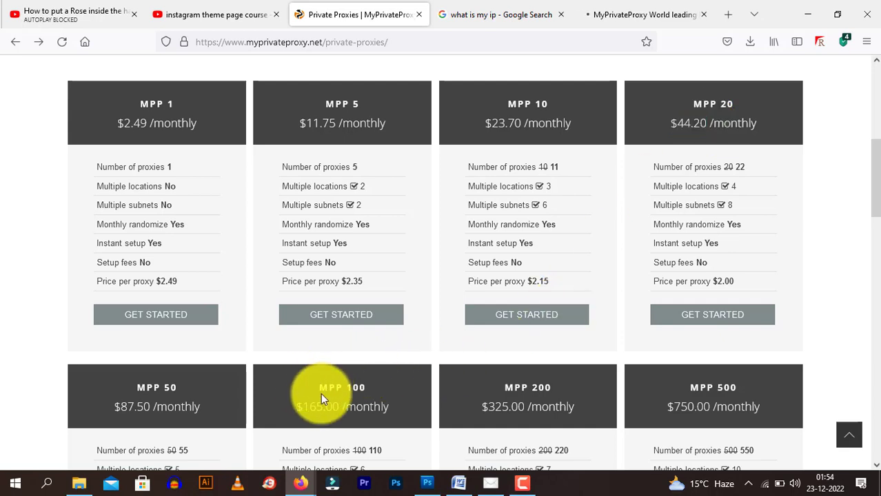
pyautogui.moveTo(321, 393); pyautogui.dragTo(343, 410)
pyautogui.click(343, 410)
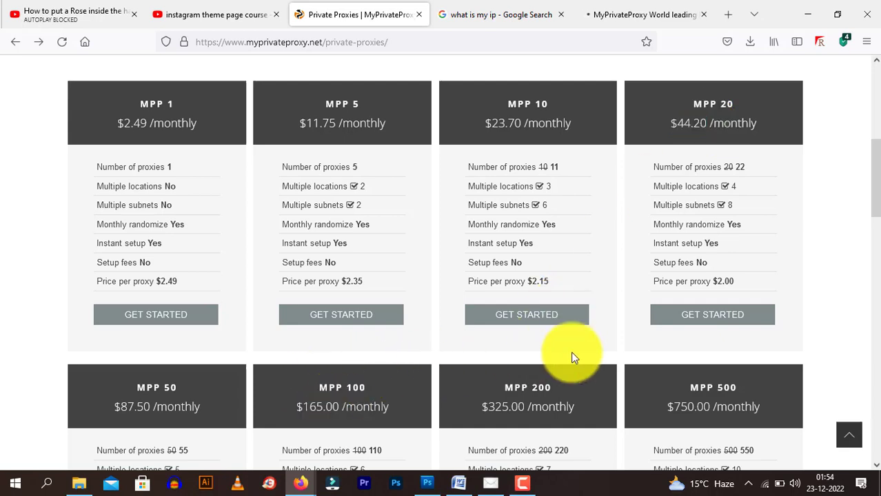
pyautogui.scroll(-3, 870, 219)
pyautogui.scroll(-5, 868, 227)
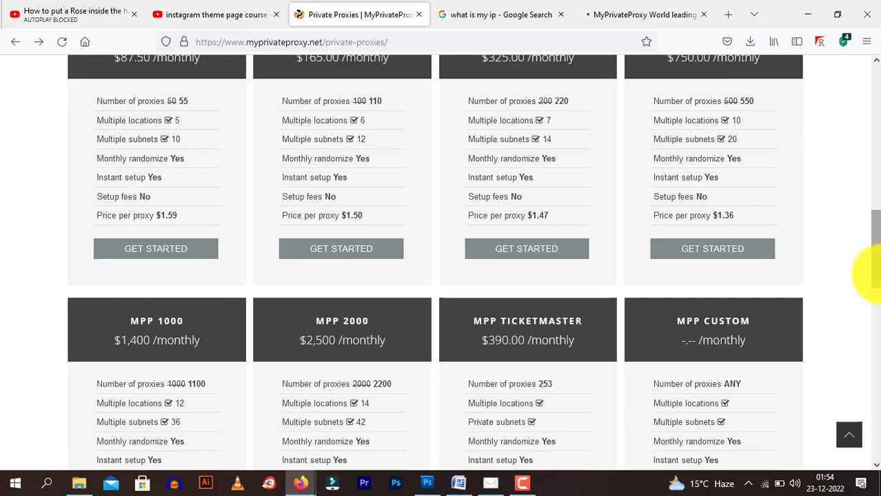
pyautogui.scroll(10, 869, 187)
pyautogui.scroll(1, 870, 193)
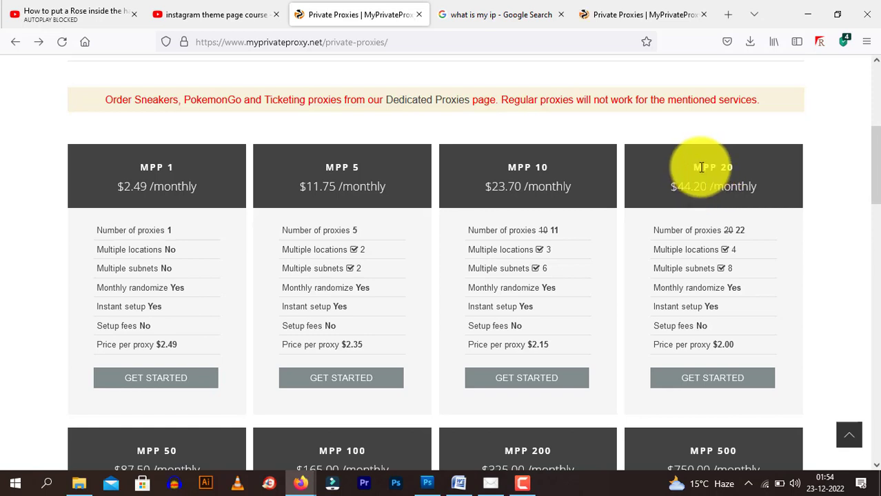
# - Compare the proxy counts and monthly prices of the MPP 20 and MPP 100 plans
pyautogui.moveTo(693, 169); pyautogui.dragTo(764, 198)
pyautogui.click(764, 197)
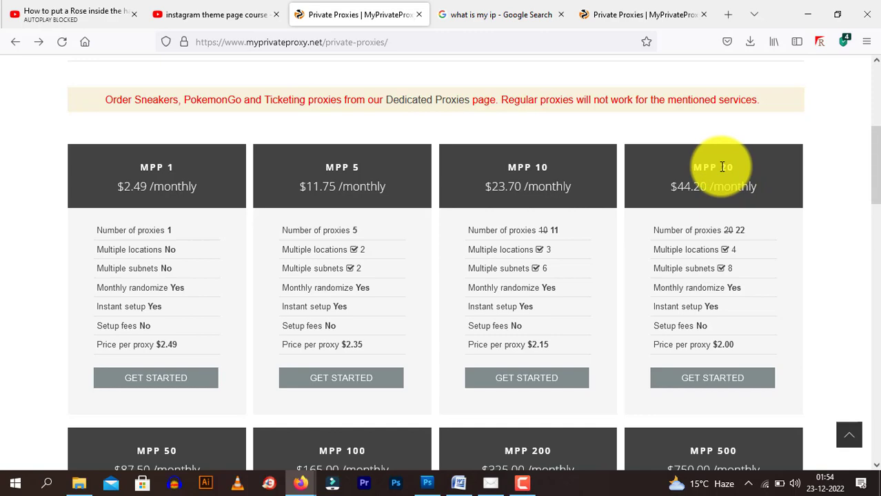
pyautogui.moveTo(876, 147); pyautogui.dragTo(875, 177)
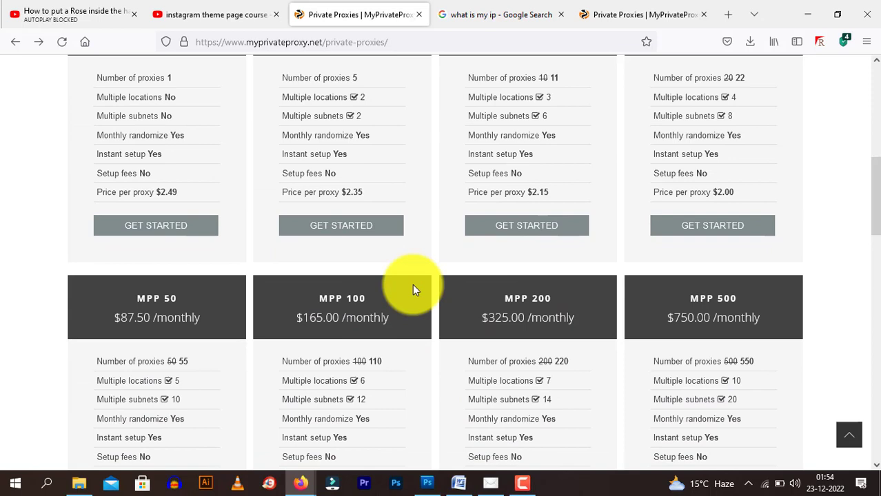
pyautogui.tripleClick(341, 298)
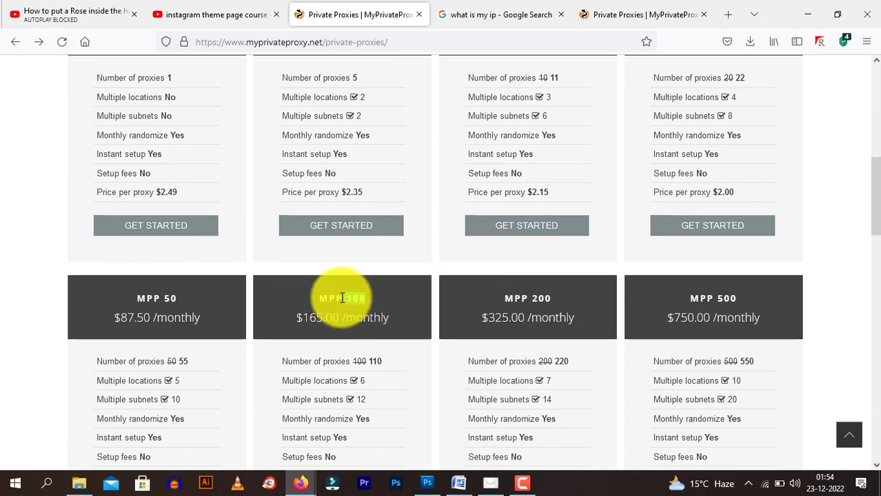
pyautogui.moveTo(341, 298); pyautogui.dragTo(349, 299)
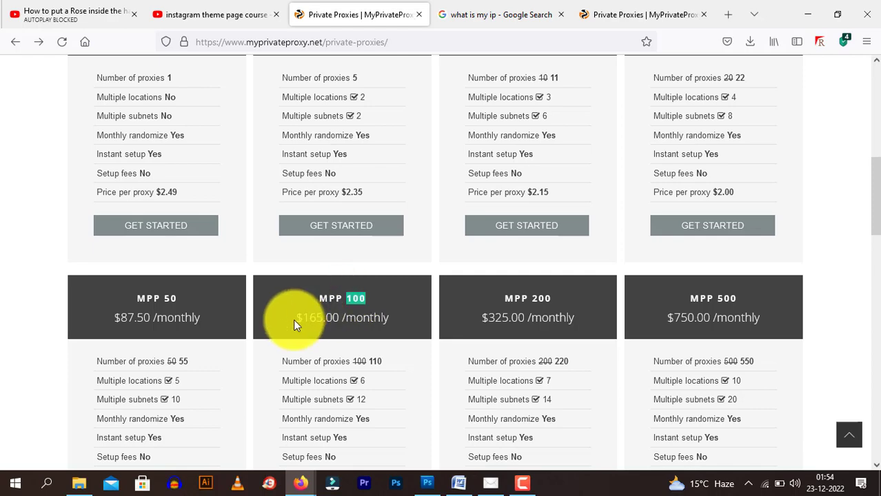
pyautogui.moveTo(293, 319); pyautogui.dragTo(385, 322)
pyautogui.click(452, 256)
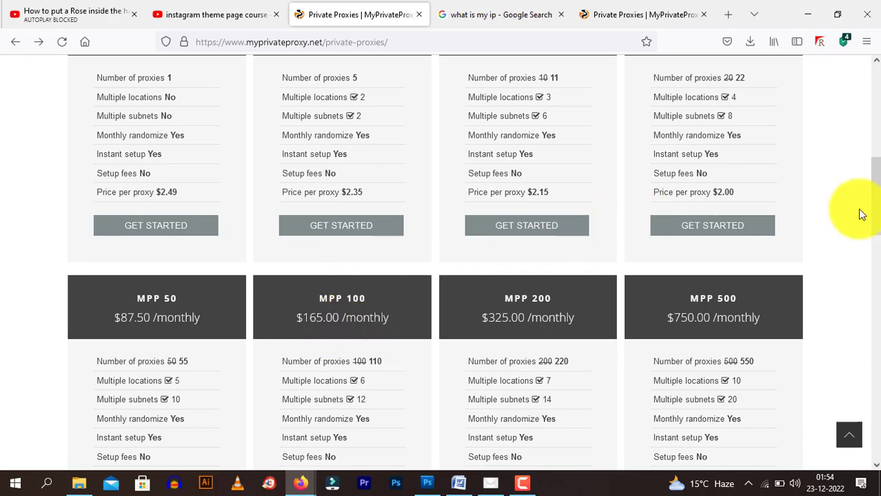
pyautogui.moveTo(874, 202); pyautogui.dragTo(874, 180)
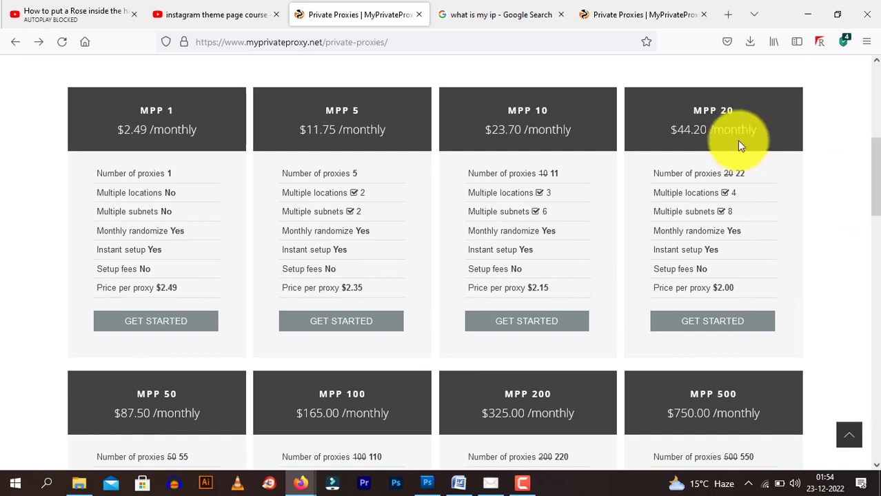
# - Start an order for the MPP 20 private proxies plan and set its use-case to Other
pyautogui.moveTo(736, 140); pyautogui.dragTo(681, 108)
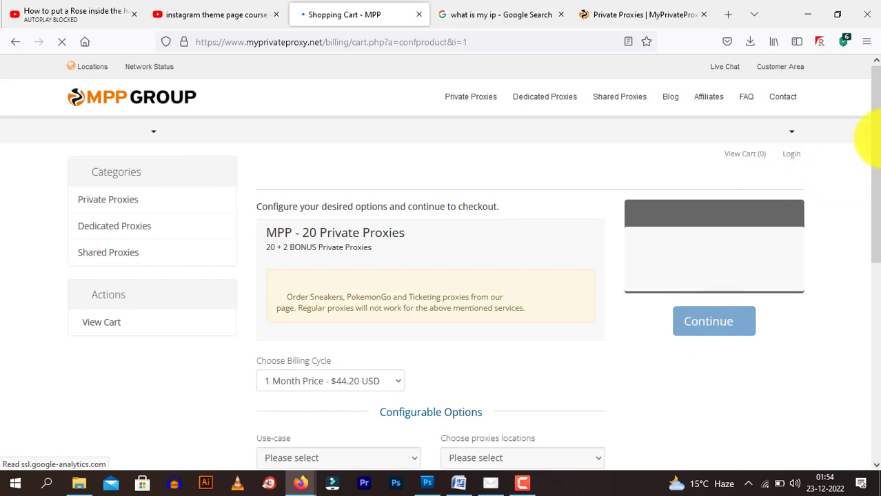
pyautogui.moveTo(872, 138); pyautogui.dragTo(867, 206)
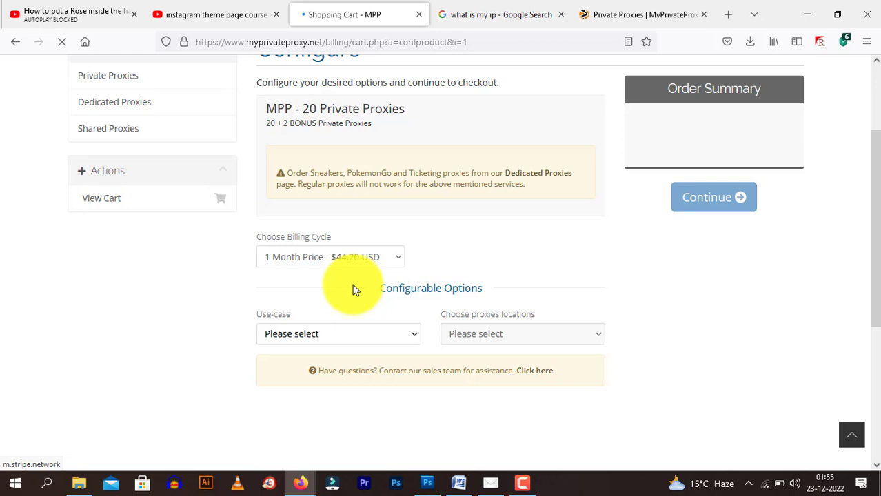
pyautogui.click(356, 336)
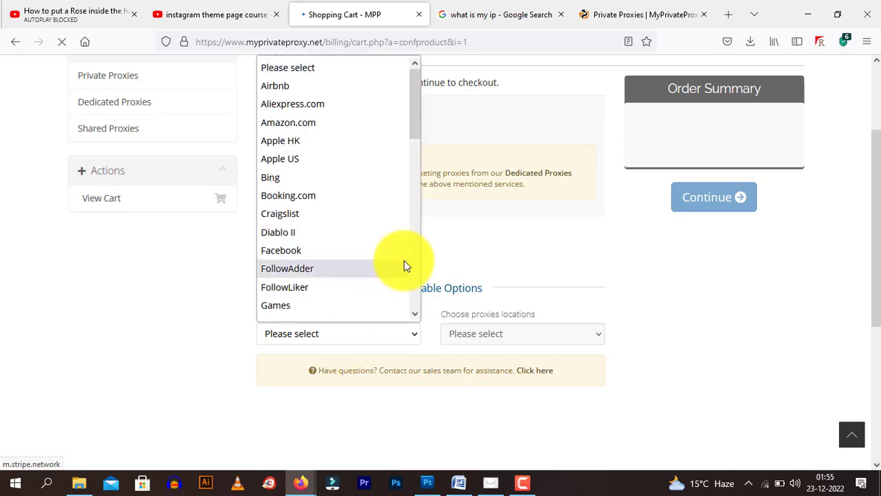
pyautogui.scroll(-7, 417, 99)
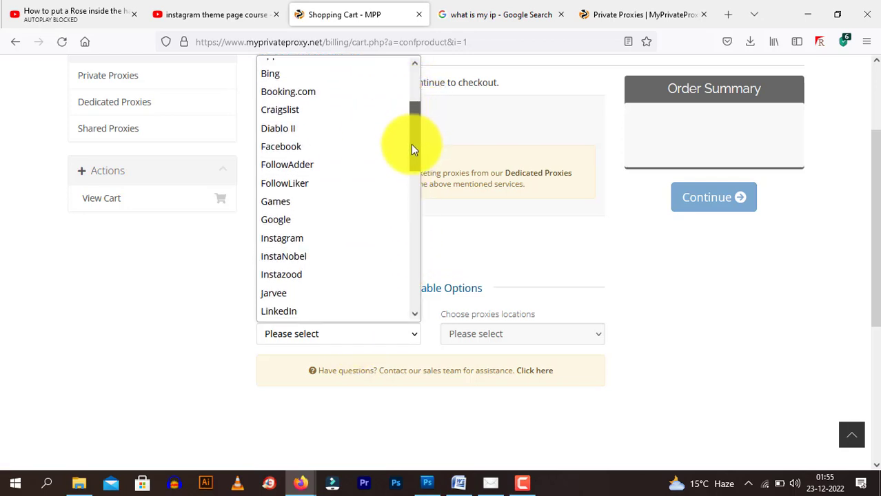
pyautogui.moveTo(414, 199)
pyautogui.mouseDown()
pyautogui.moveTo(410, 304)
pyautogui.moveTo(417, 191)
pyautogui.moveTo(412, 209)
pyautogui.mouseUp()
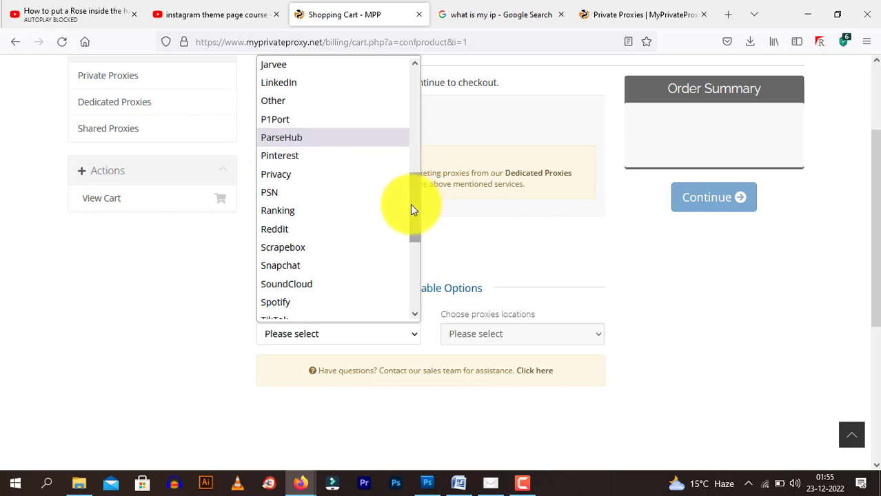
pyautogui.click(284, 102)
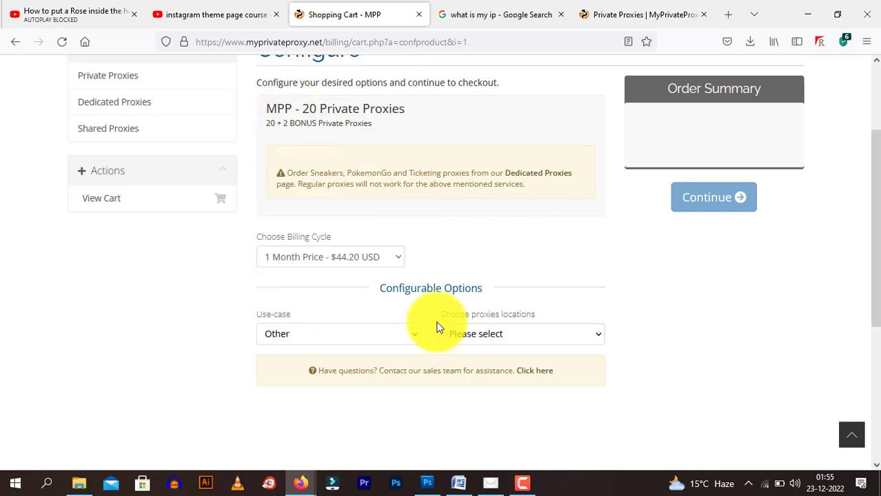
# - Set the proxies location to United States for the MPP 20 private proxies order
pyautogui.click(510, 341)
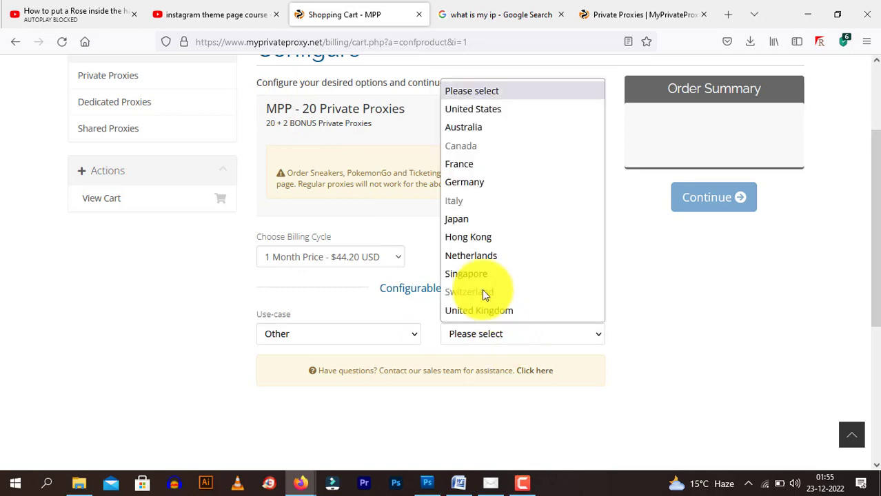
pyautogui.click(510, 113)
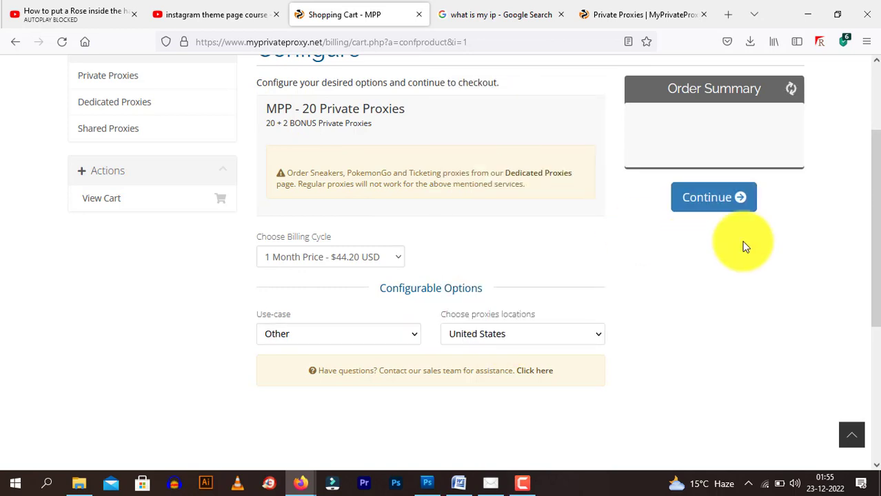
pyautogui.scroll(1, 866, 203)
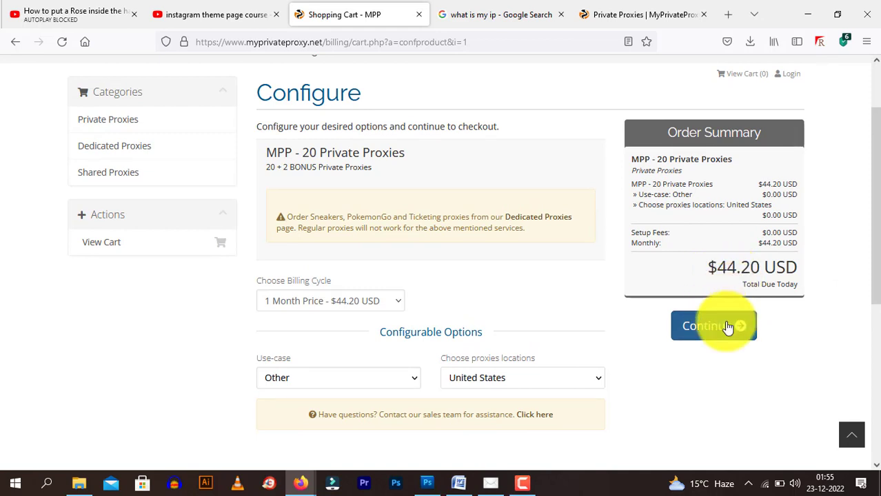
# - Open the customer account login from the order configuration page
pyautogui.scroll(2, 863, 162)
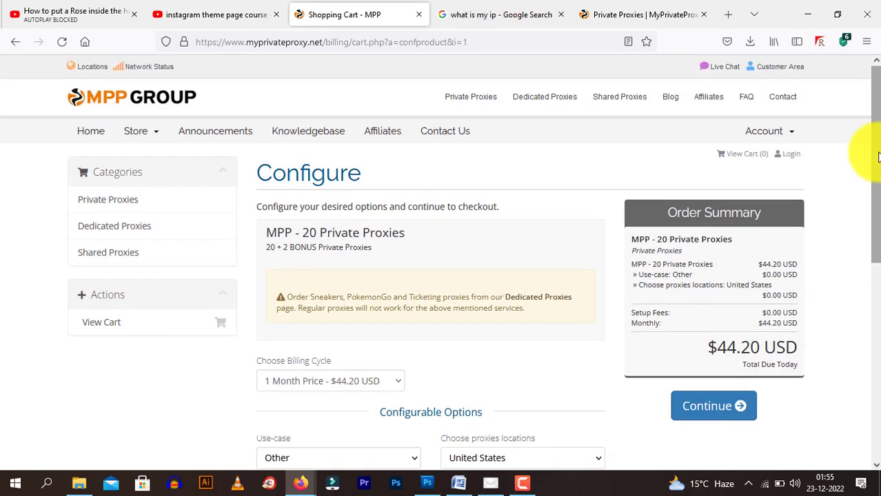
pyautogui.click(780, 135)
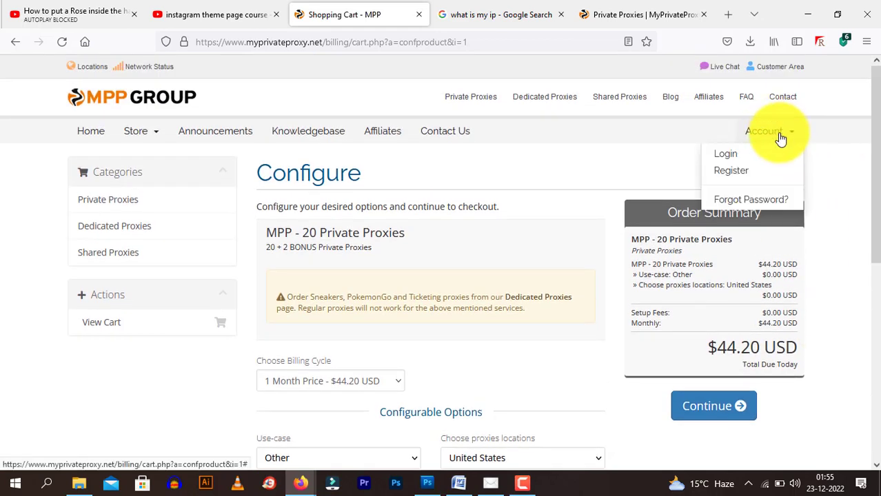
pyautogui.click(735, 155)
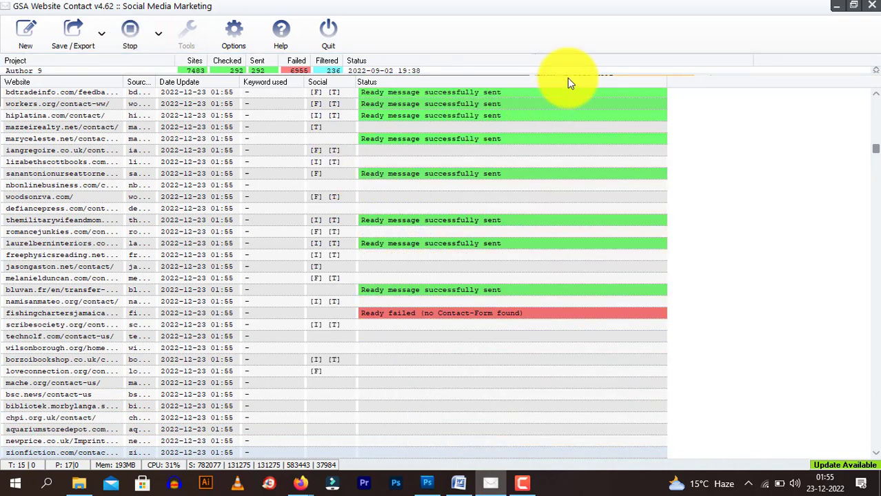
# - Enlarge the project list area and stop the running Social Media Marketing project
pyautogui.moveTo(577, 73); pyautogui.dragTo(564, 329)
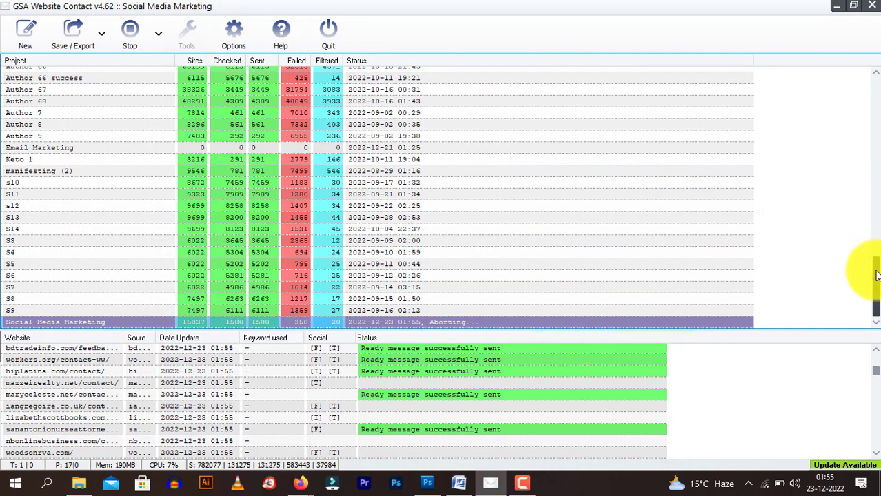
pyautogui.rightClick(100, 320)
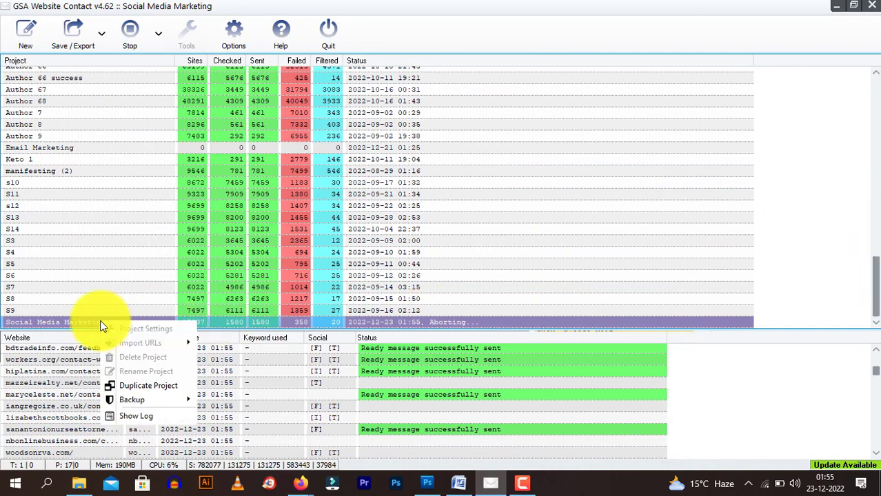
pyautogui.click(71, 321)
pyautogui.click(133, 35)
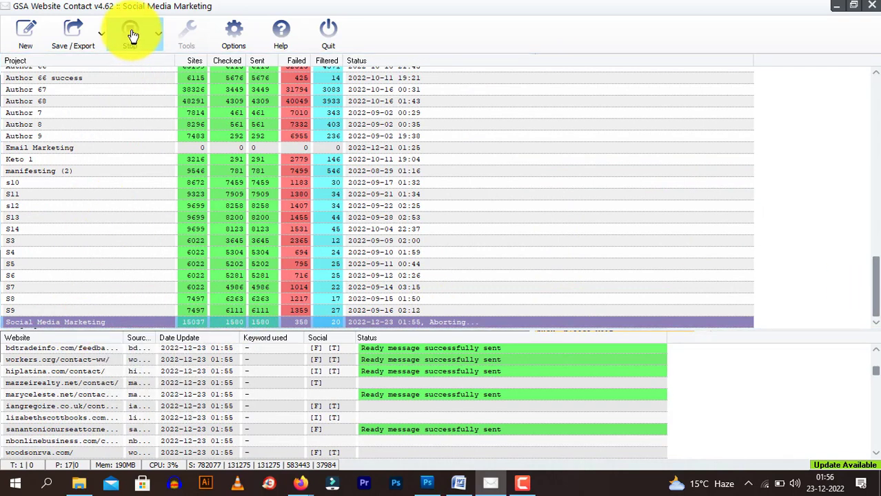
pyautogui.rightClick(96, 321)
# - Open the settings of project S8 and enable the use of proxies for search engines
pyautogui.click(84, 301)
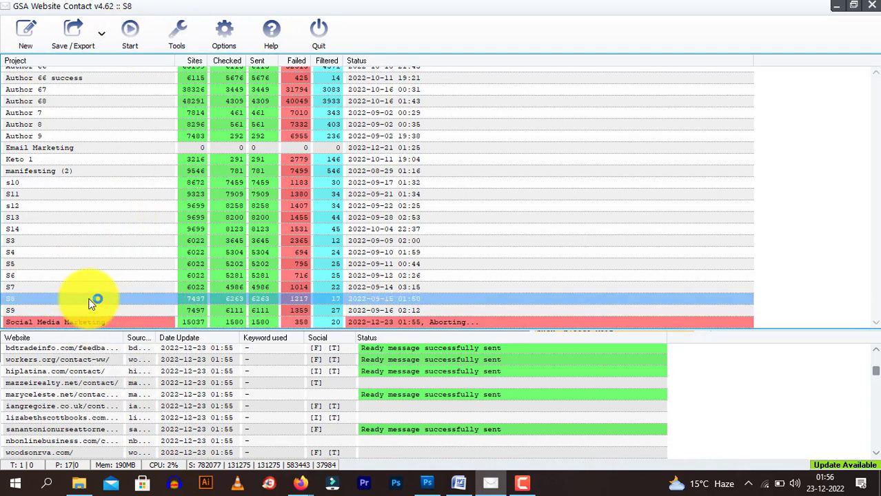
pyautogui.rightClick(90, 298)
pyautogui.click(114, 307)
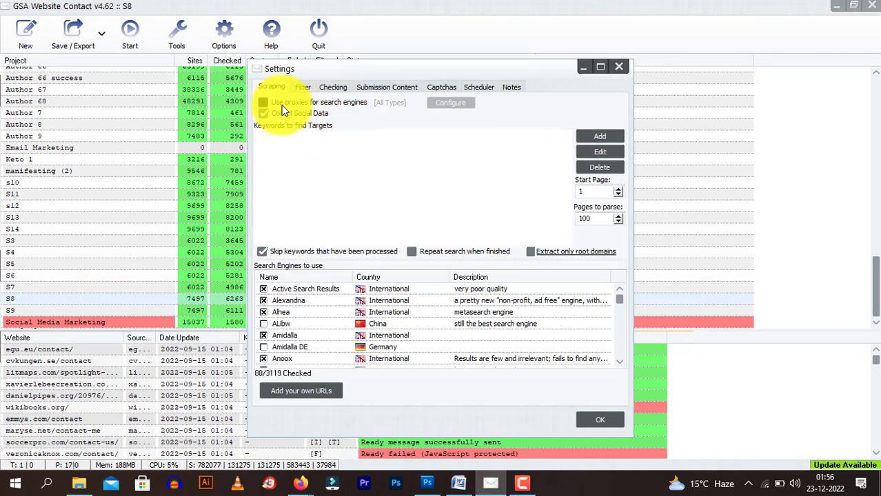
pyautogui.click(333, 103)
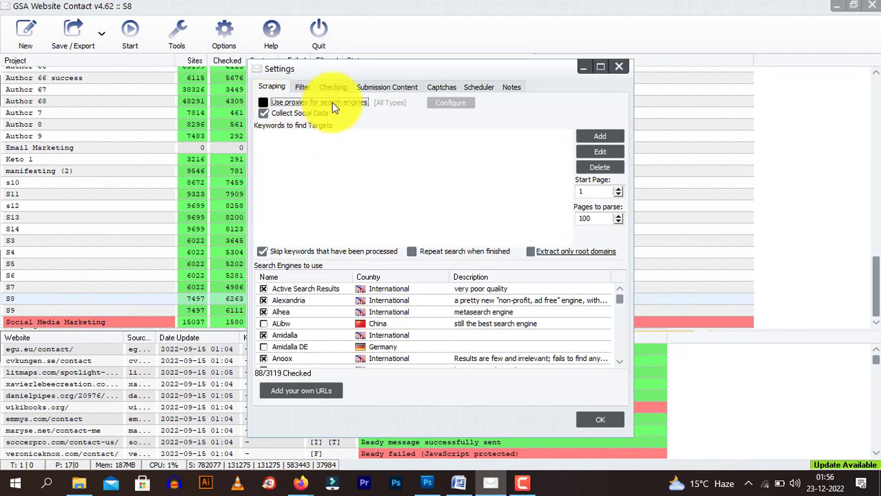
# - Open the proxy configuration and import Proxy.txt in login:password@host:port format, choosing to test the proxies after adding
pyautogui.click(450, 103)
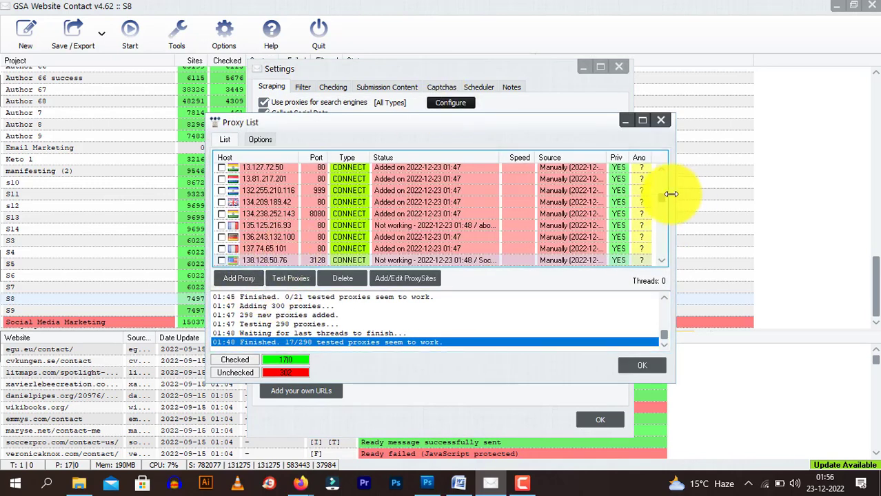
pyautogui.moveTo(662, 195); pyautogui.dragTo(658, 279)
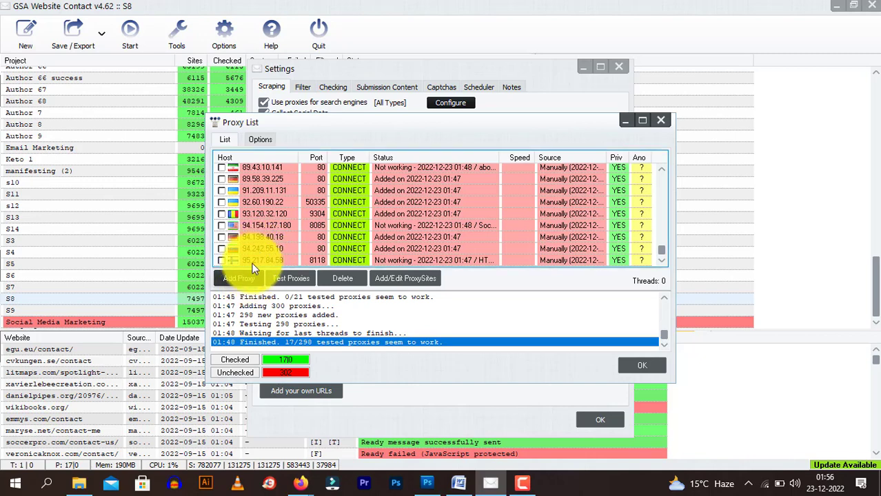
pyautogui.click(240, 282)
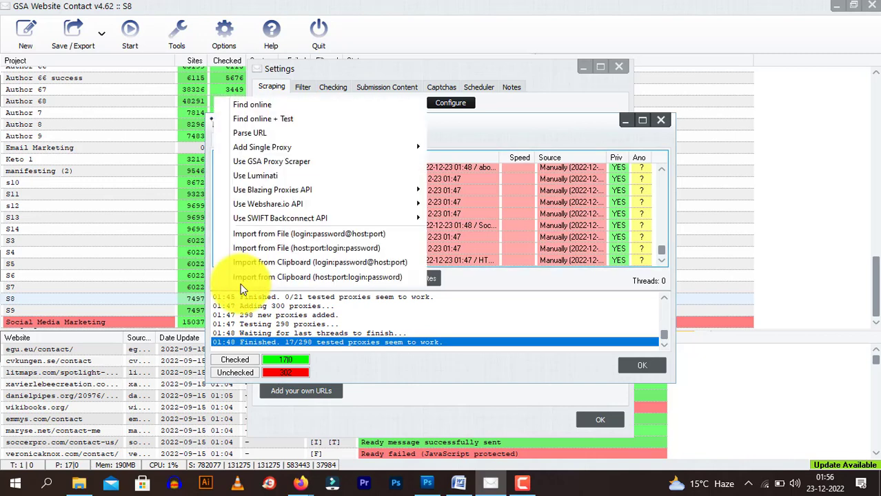
pyautogui.click(275, 234)
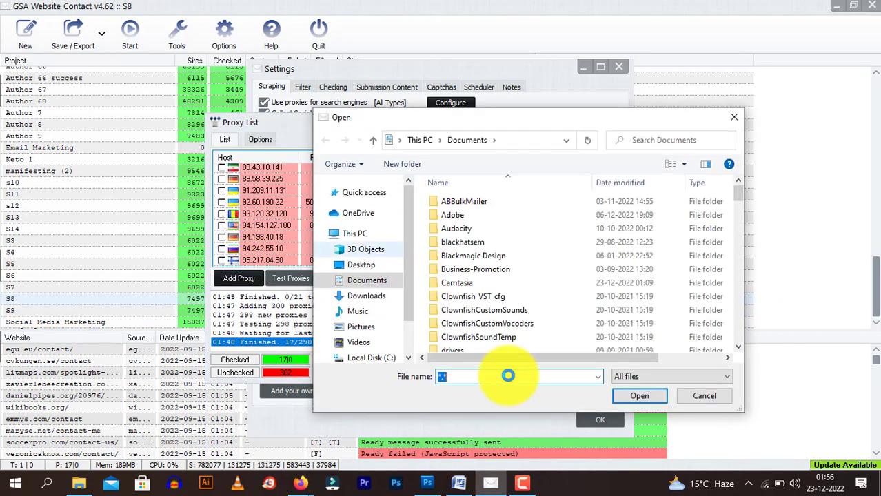
pyautogui.write('pro')
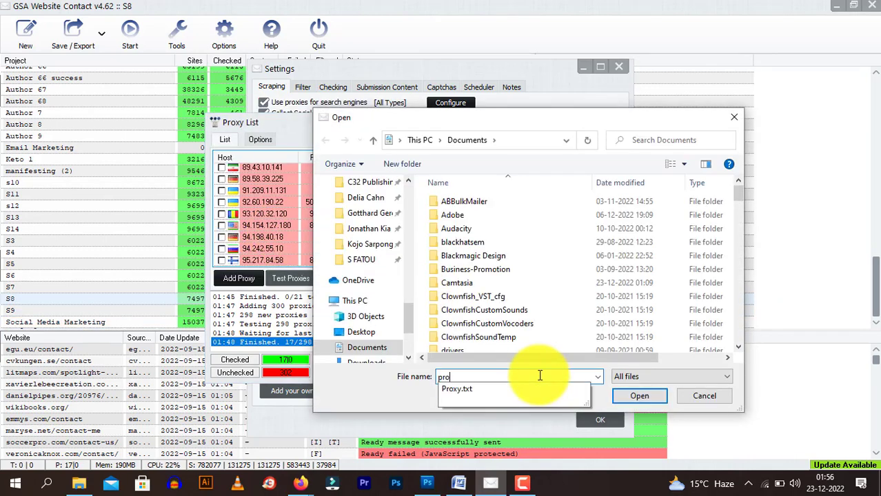
pyautogui.press('Down')
pyautogui.press('Return')
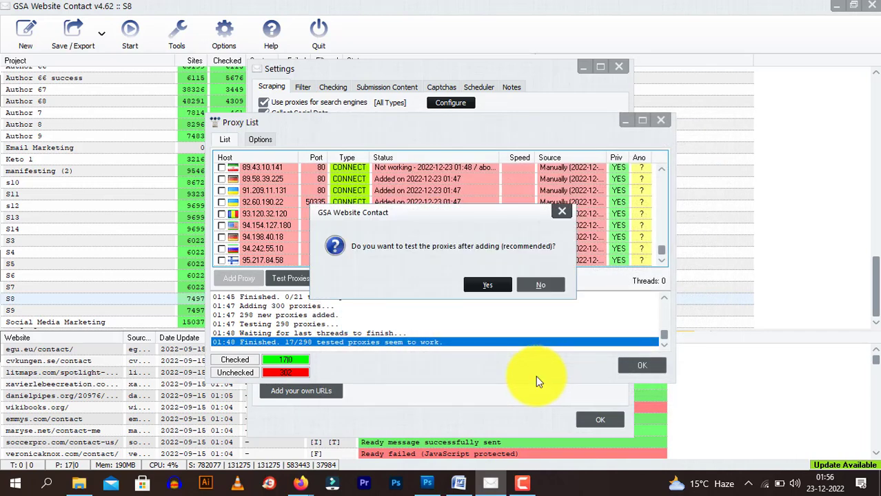
pyautogui.click(496, 284)
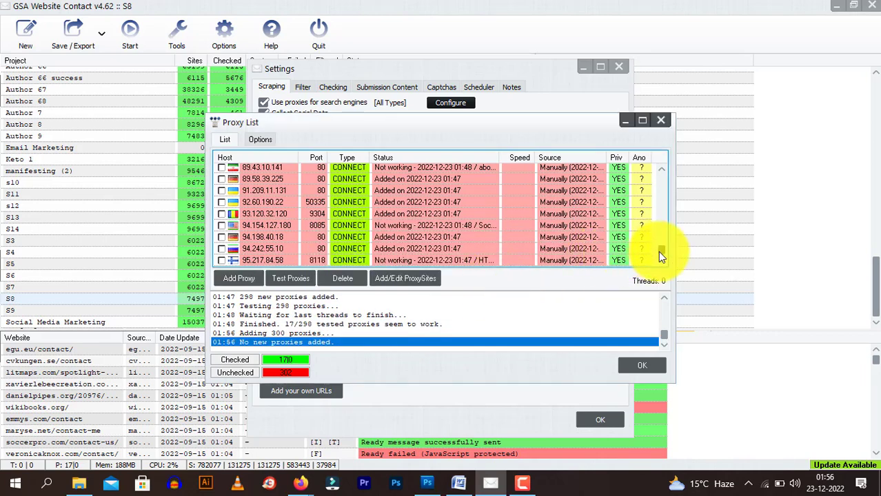
# - Test all proxies against Google (Search), skipping unchecked ones, and close the proxy list
pyautogui.moveTo(659, 251)
pyautogui.mouseDown()
pyautogui.moveTo(658, 184)
pyautogui.moveTo(657, 255)
pyautogui.mouseUp()
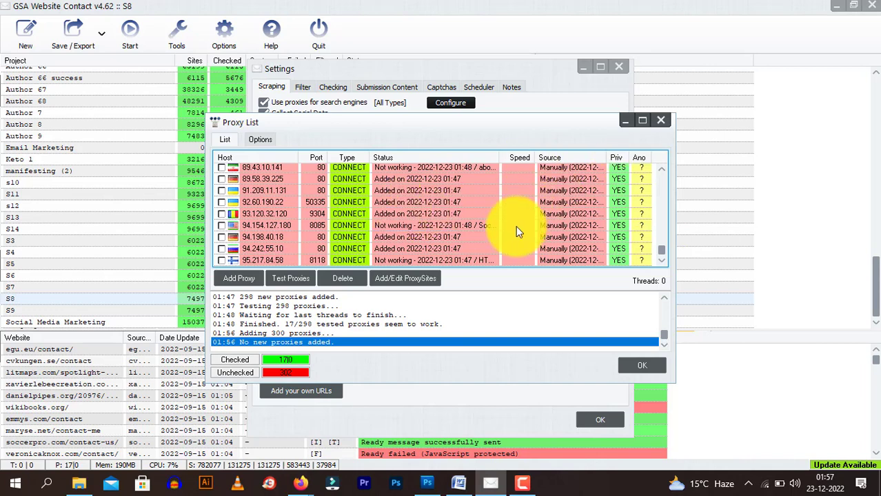
pyautogui.click(285, 279)
pyautogui.moveTo(296, 309)
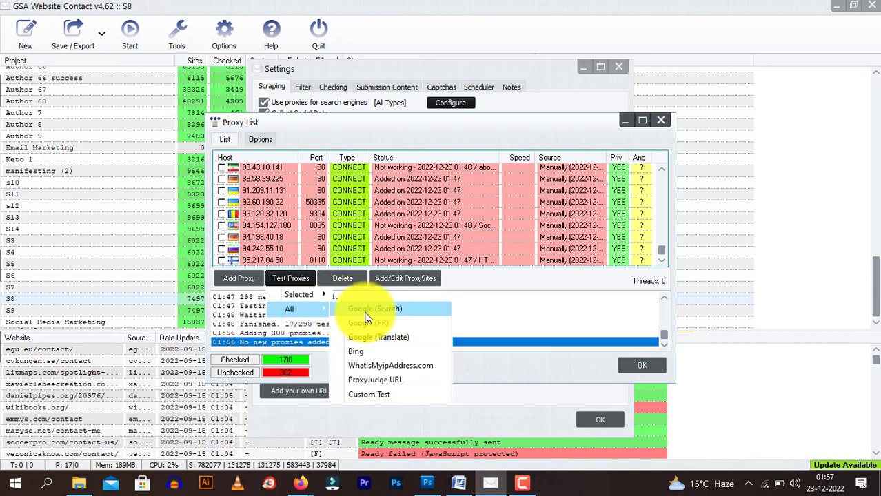
pyautogui.click(366, 310)
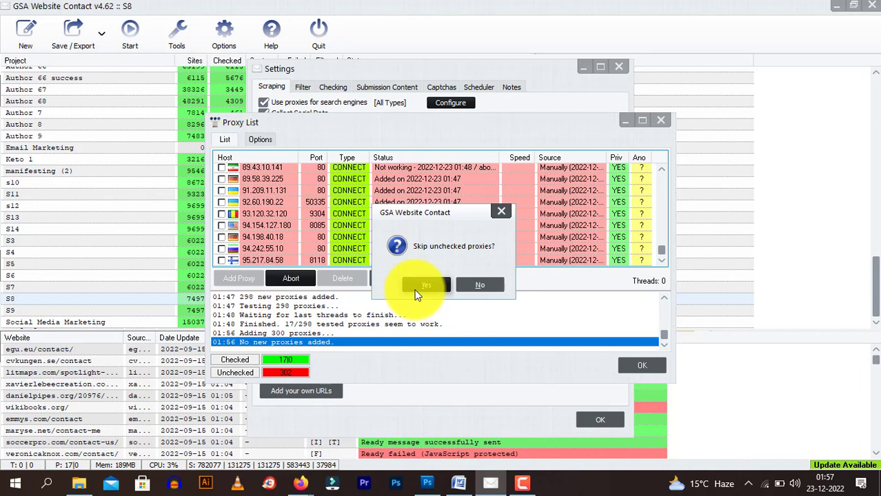
pyautogui.click(417, 288)
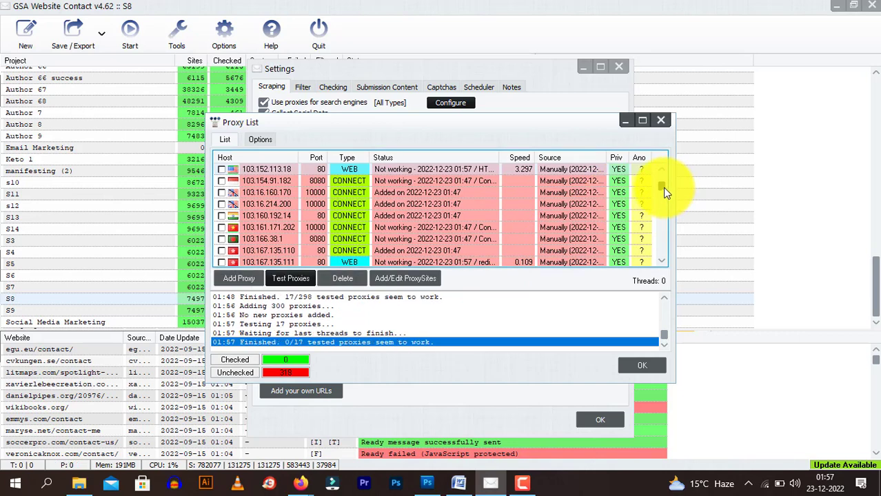
pyautogui.click(660, 121)
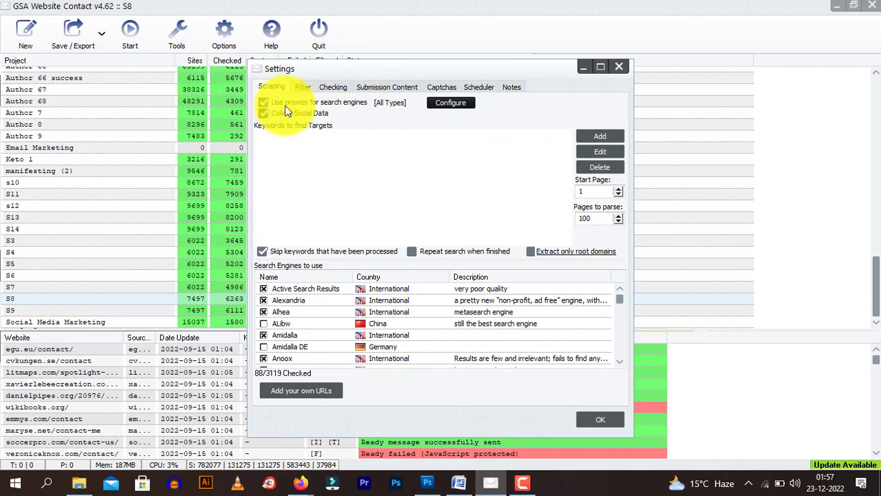
# - Enable the use of proxies for sending in project S8's submission content settings
pyautogui.click(389, 92)
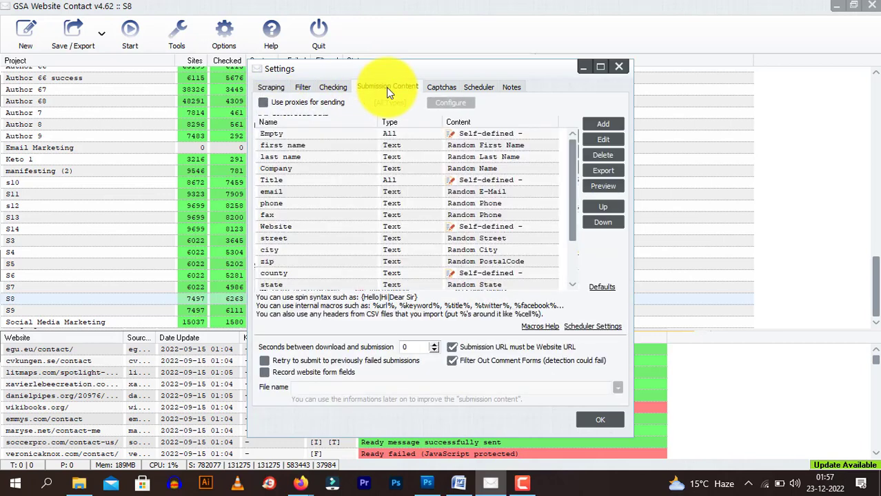
pyautogui.click(264, 102)
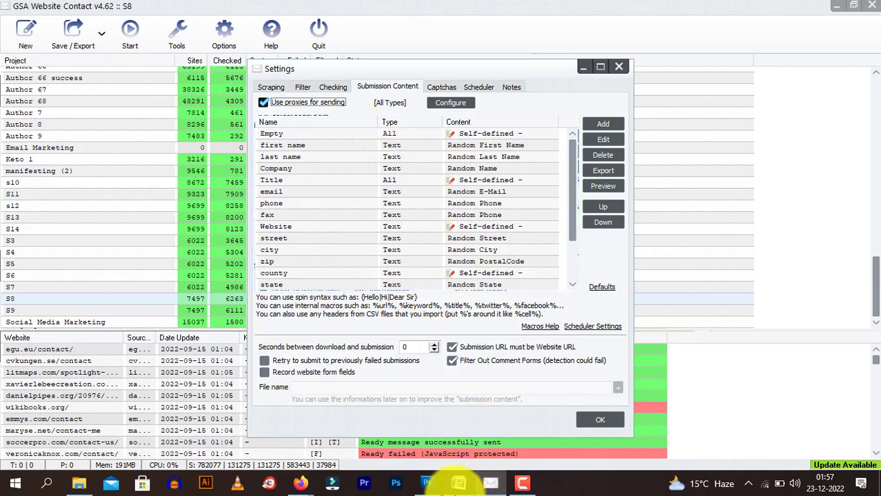
# - Switch to Word to review the proxy notes and website address, and return to GSA Website Contact
pyautogui.click(459, 483)
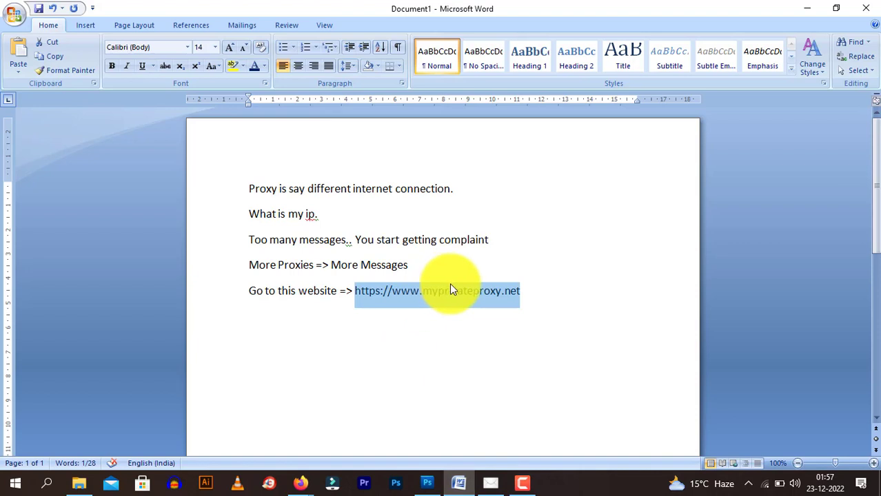
pyautogui.click(534, 286)
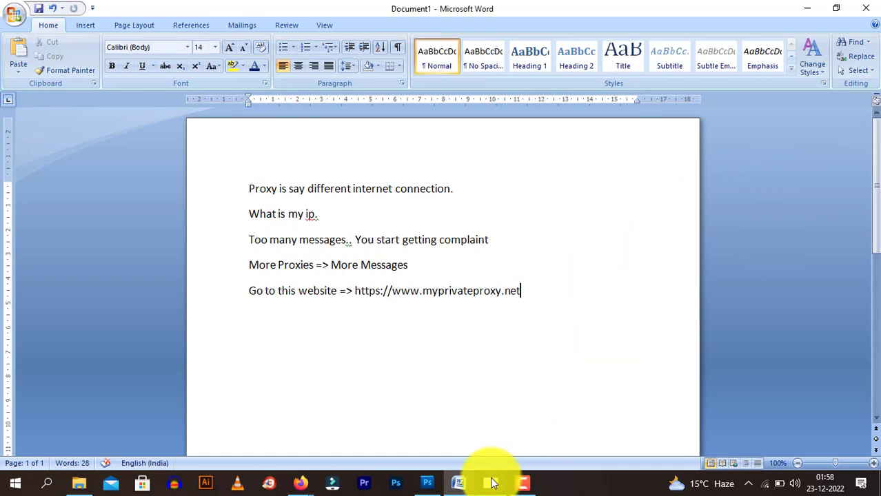
pyautogui.moveTo(490, 476)
pyautogui.click(500, 449)
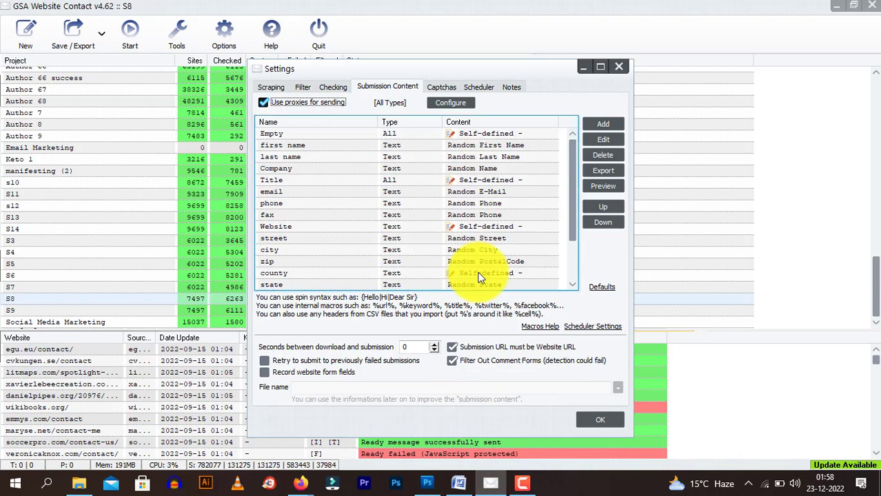